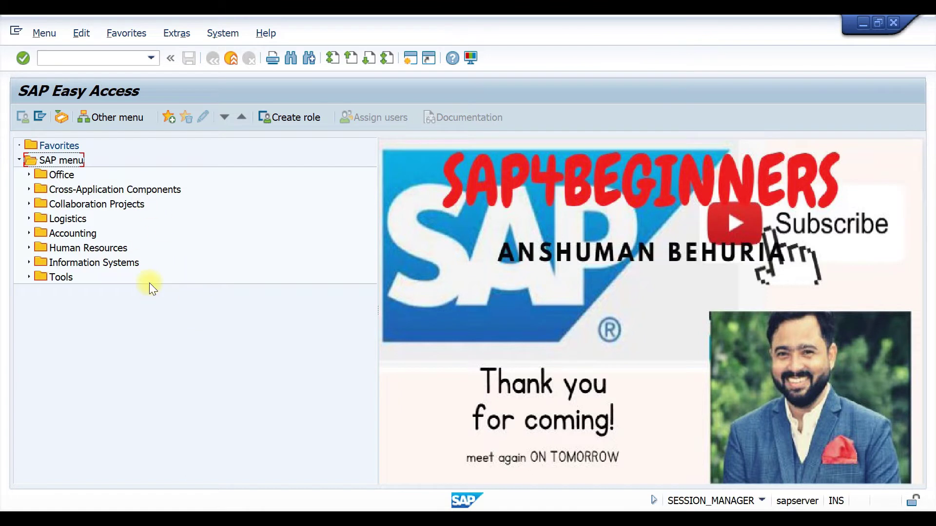
Step: Run transaction SPRO and display the SAP Customizing Implementation Guide
click(81, 59)
text(SPRO)
key(Return)
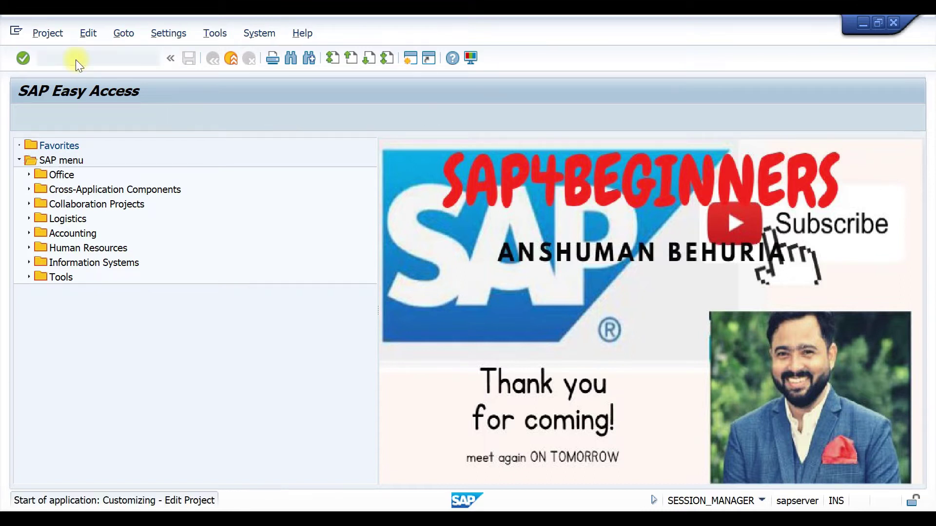
click(51, 118)
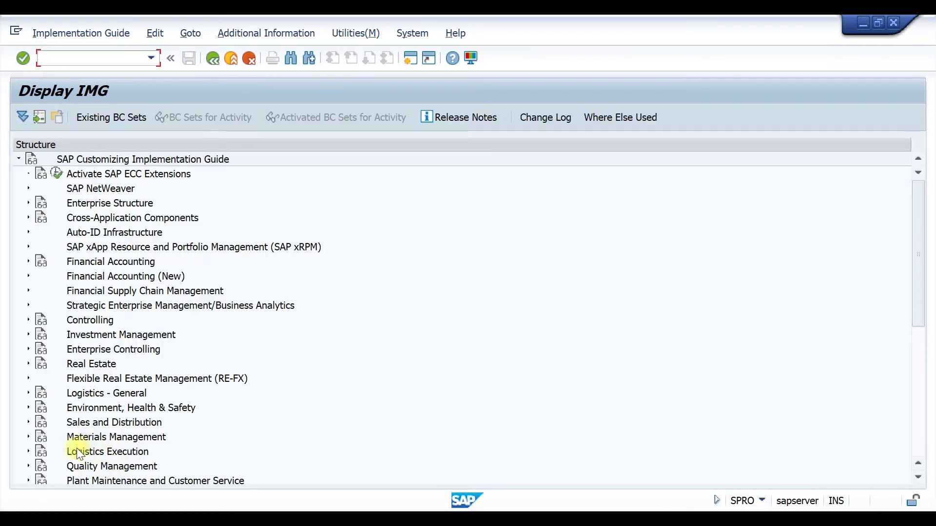
Step: Under Logistics - General > Business Partner > Vendors > Control, open Define Account Groups and Field Selection (Vendor)
click(27, 392)
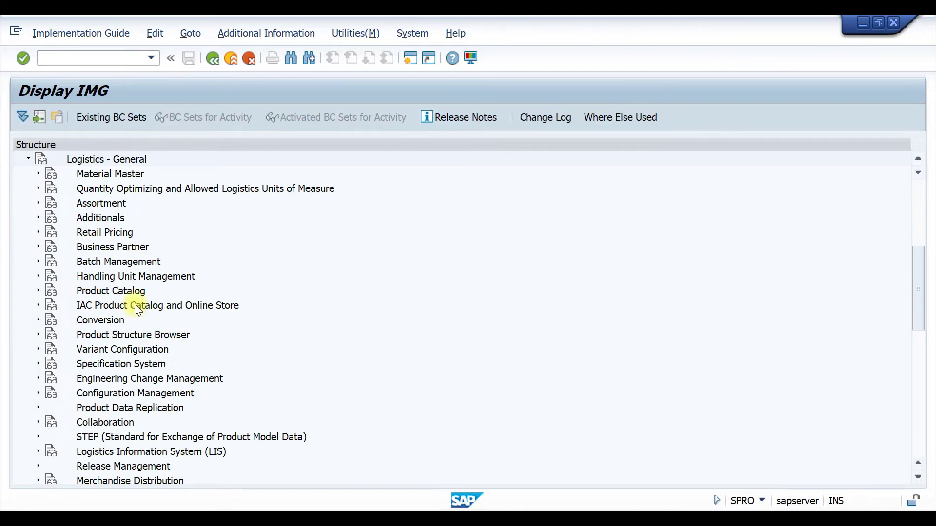
click(37, 247)
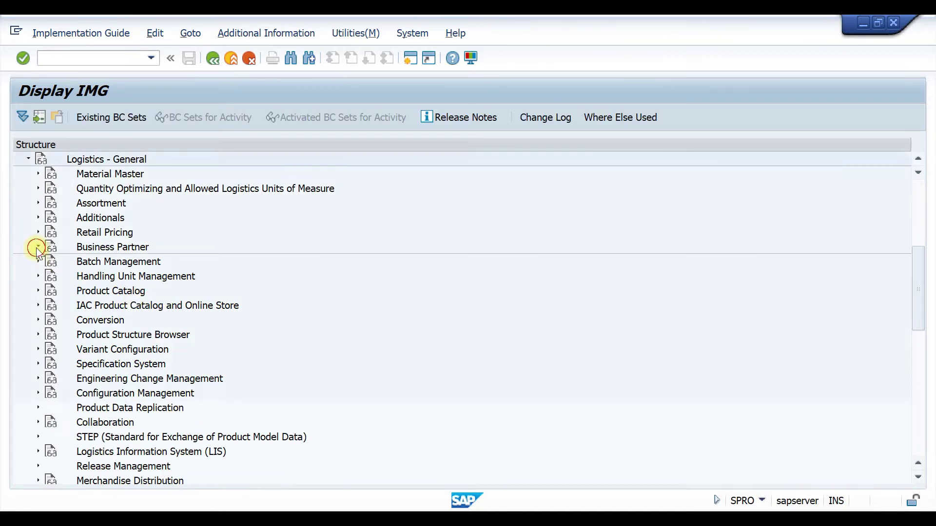
click(46, 335)
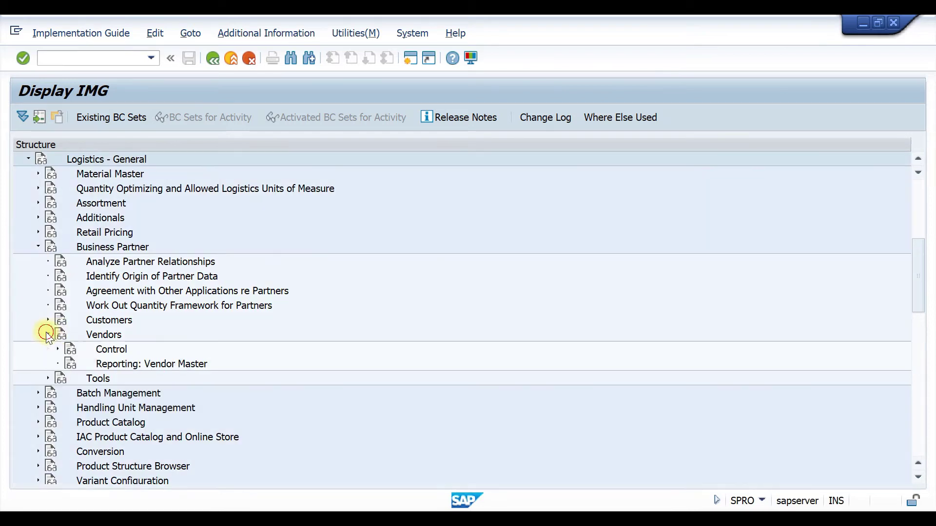
click(59, 347)
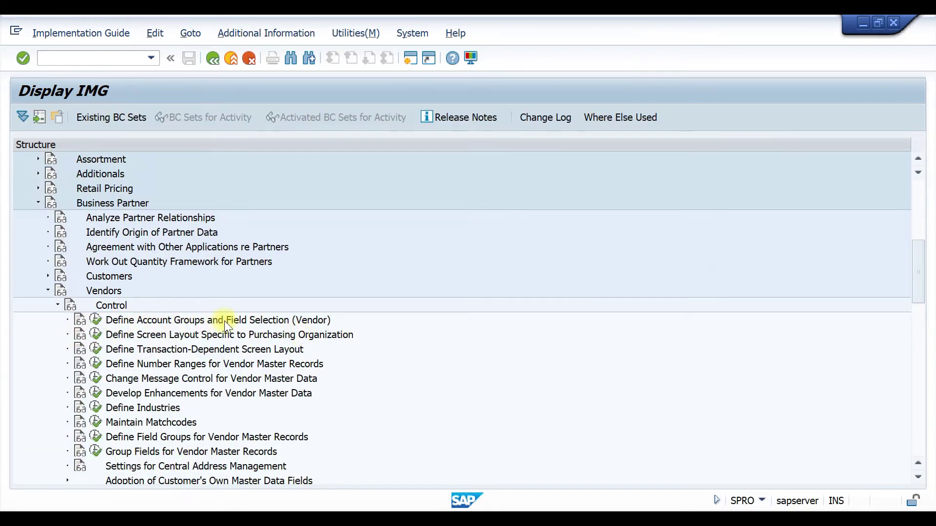
click(95, 322)
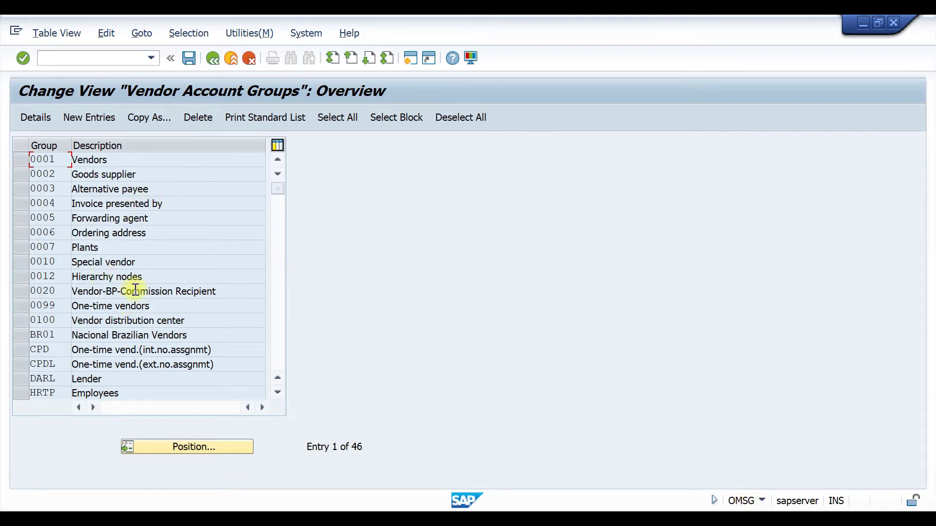
Step: Find vendor account group TMMV, MANUFACTURING VENDOR FOR TATA, and open its details
scroll(141, 298, down, 3)
scroll(141, 297, down, 1)
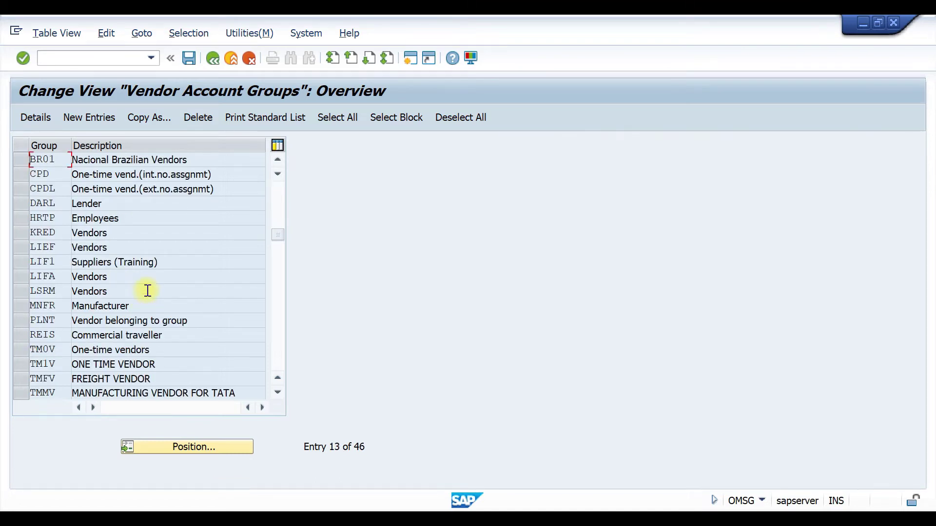
scroll(147, 289, down, 3)
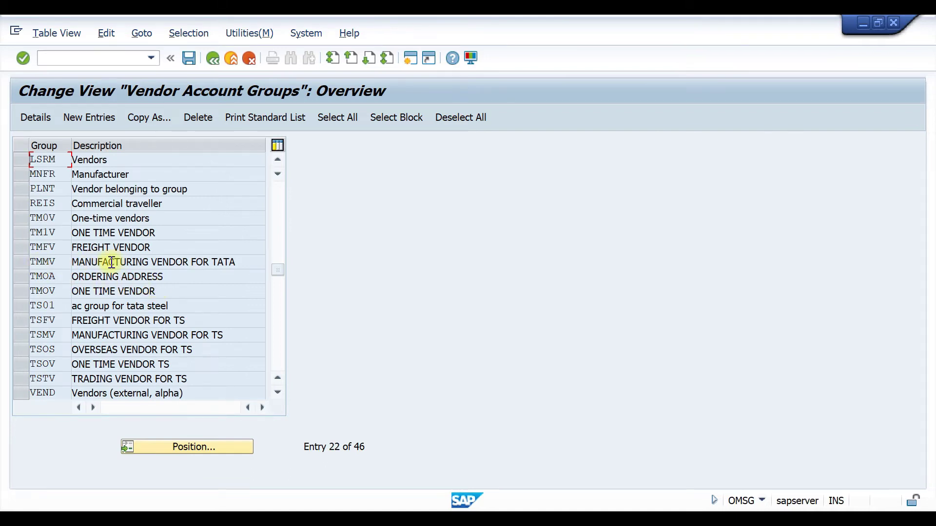
click(21, 261)
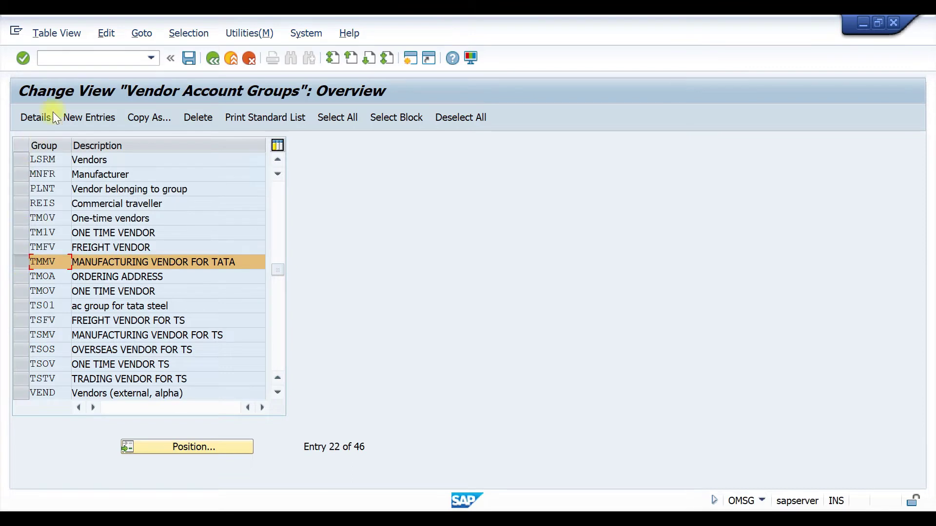
click(37, 118)
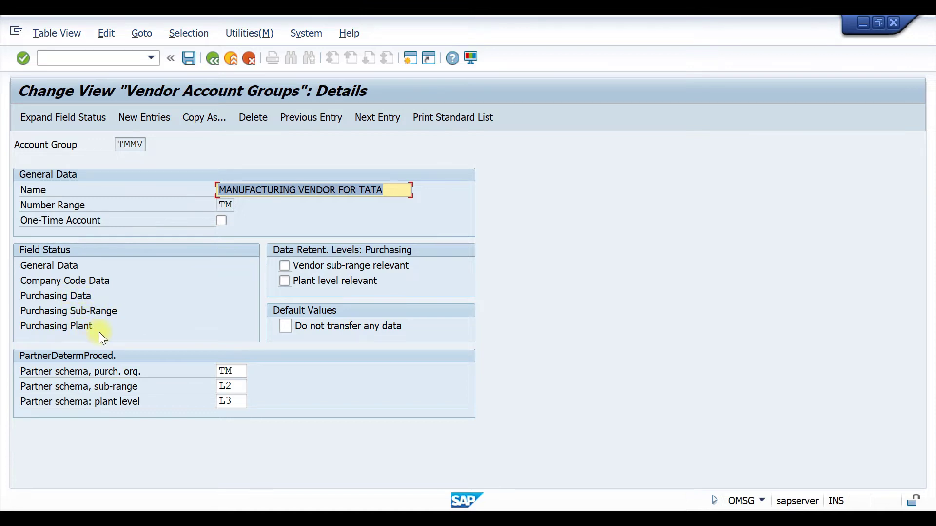
Step: Suppress Name 2, PO Box and P.O. box postal code in the General Data address field status, and save to the proposed customizing request
double_click(57, 266)
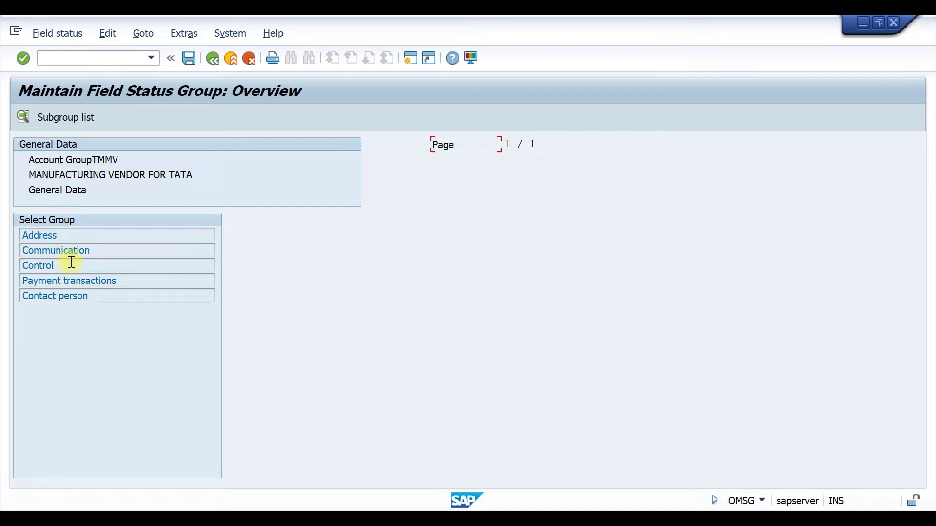
double_click(42, 236)
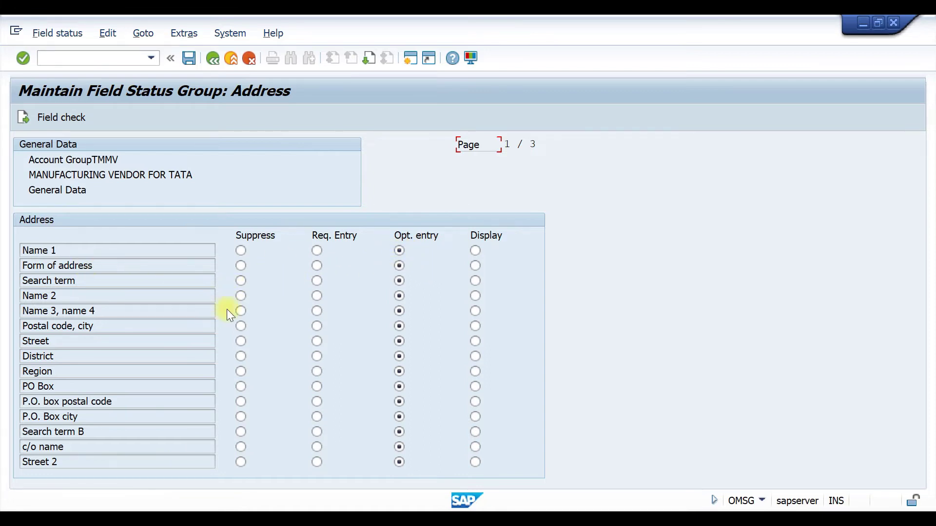
click(241, 296)
click(241, 387)
click(241, 403)
key(ctrl+s)
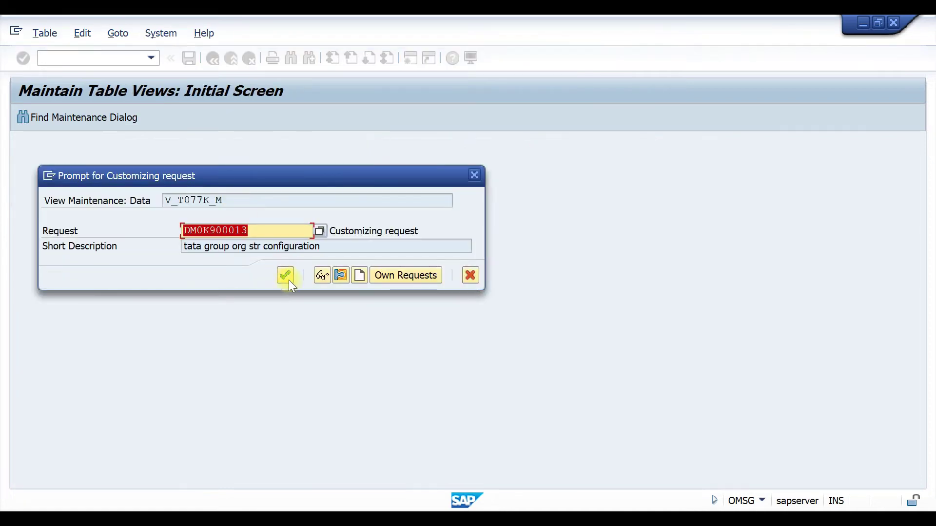
click(278, 280)
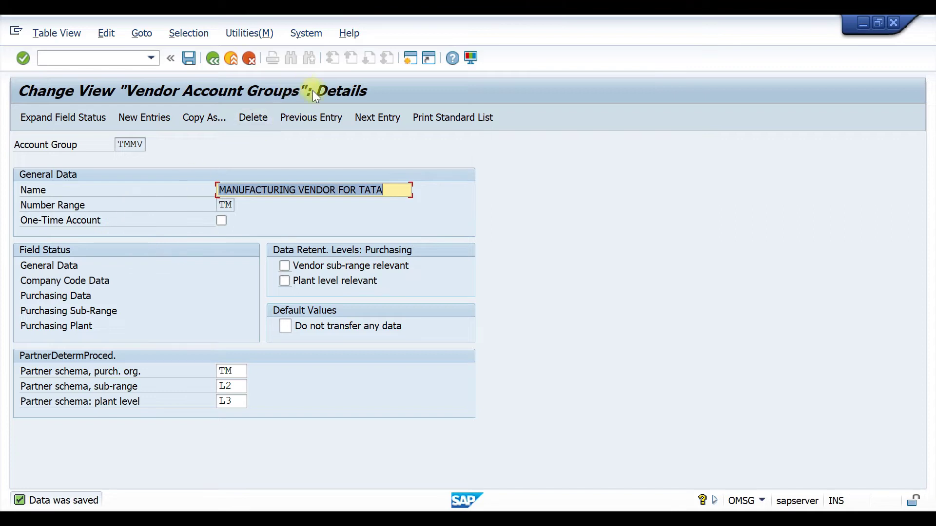
Step: Open a new session and run transaction XK01 for creating a vendor
click(411, 59)
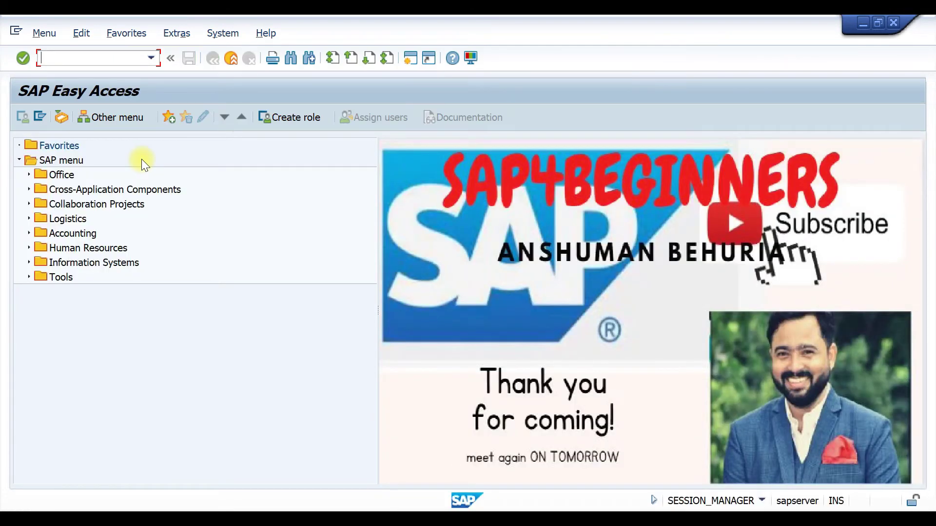
text(XK01)
key(Return)
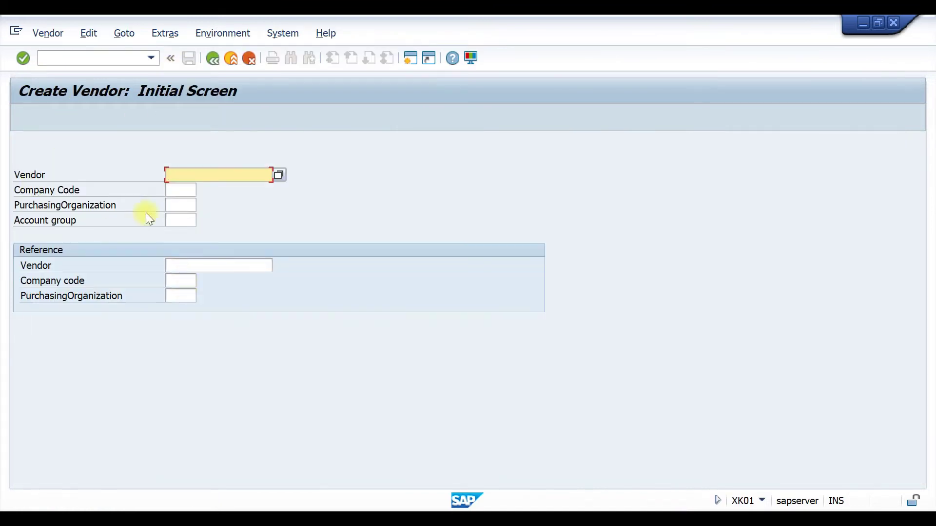
Step: Open the vendor address screen for company code T100, purchasing organization P110 and account group TMMV to check the suppressed fields
click(174, 191)
click(183, 205)
click(181, 205)
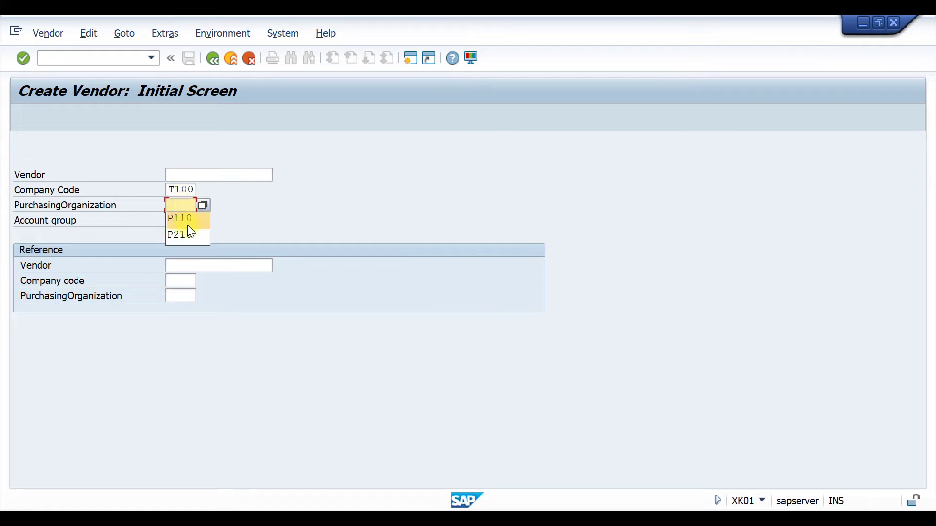
click(190, 220)
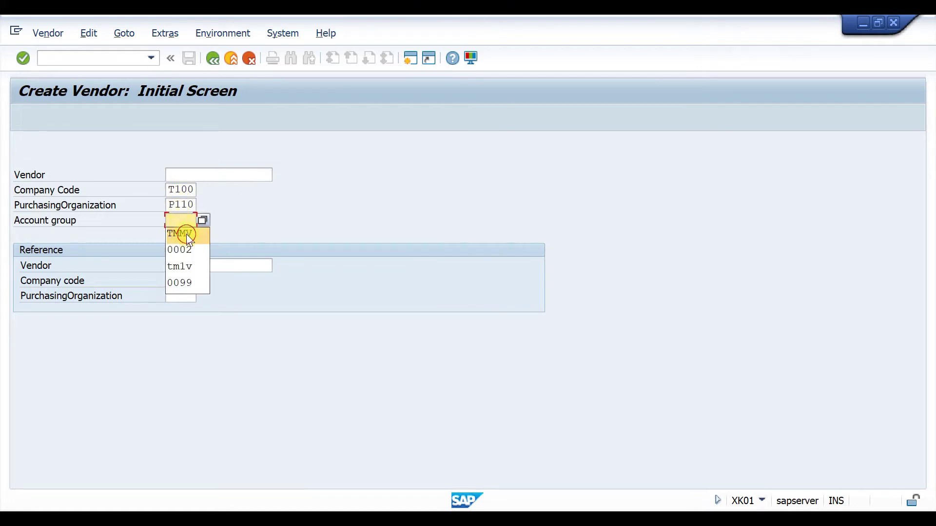
click(185, 232)
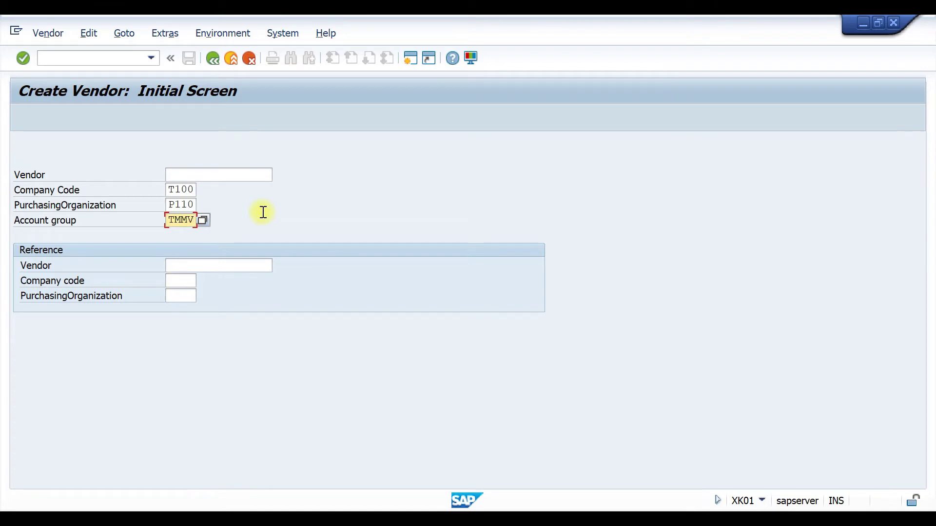
key(Return)
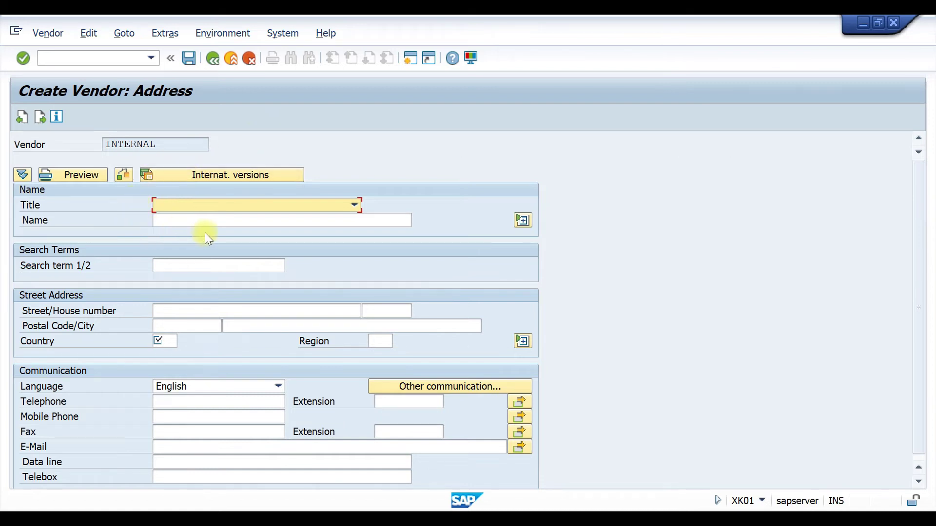
click(162, 265)
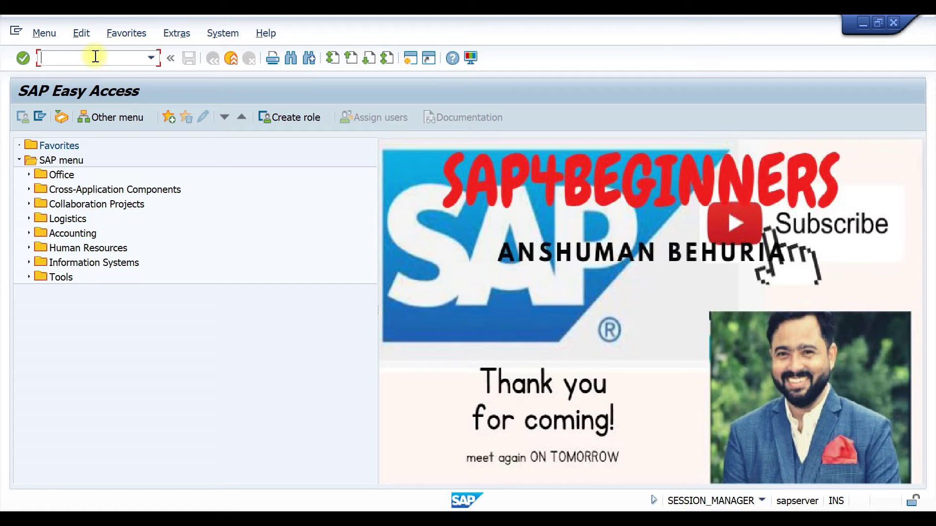
Step: Run transaction MM03 and bring up the view selection for material 200000010
text(MM01)
key(BackSpace)
text(3)
key(Return)
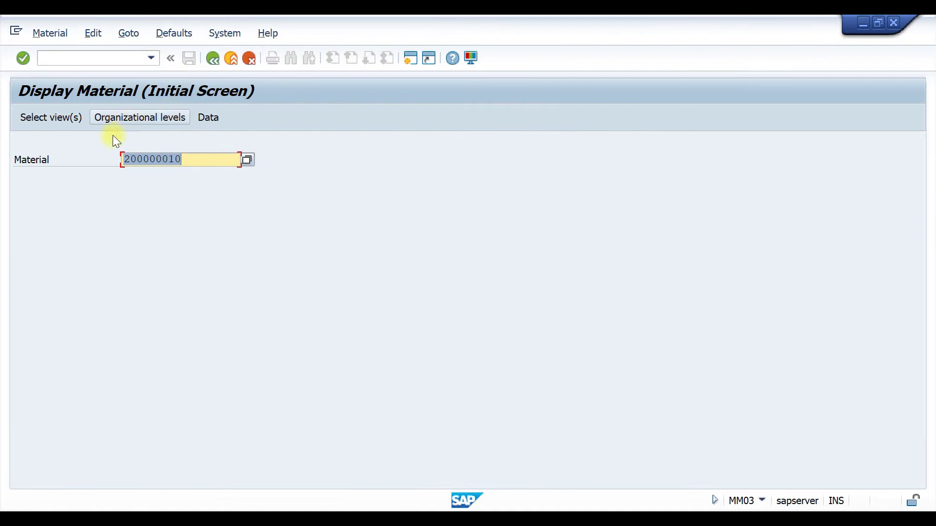
click(182, 162)
key(Return)
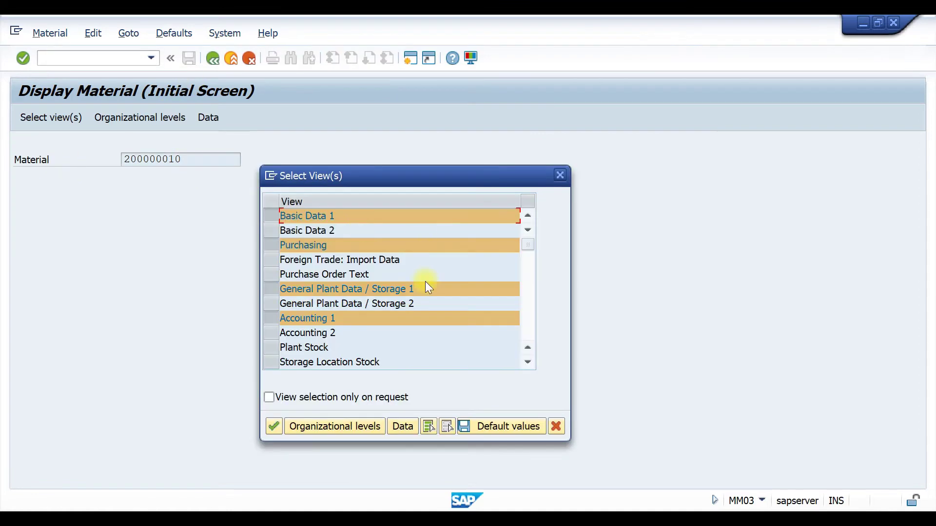
Step: Proceed through the view selection and organizational levels to display the material's basic data
click(343, 425)
key(Return)
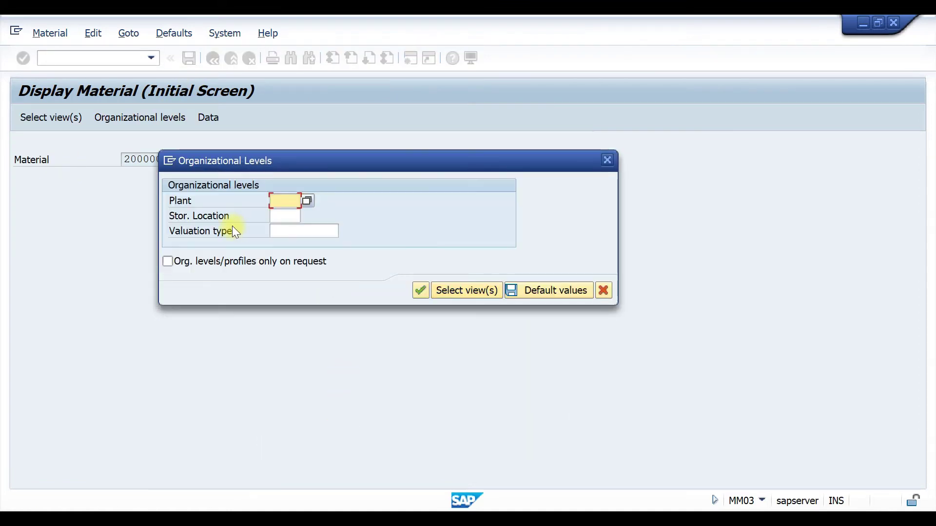
click(267, 204)
click(287, 213)
click(287, 215)
click(294, 229)
click(421, 290)
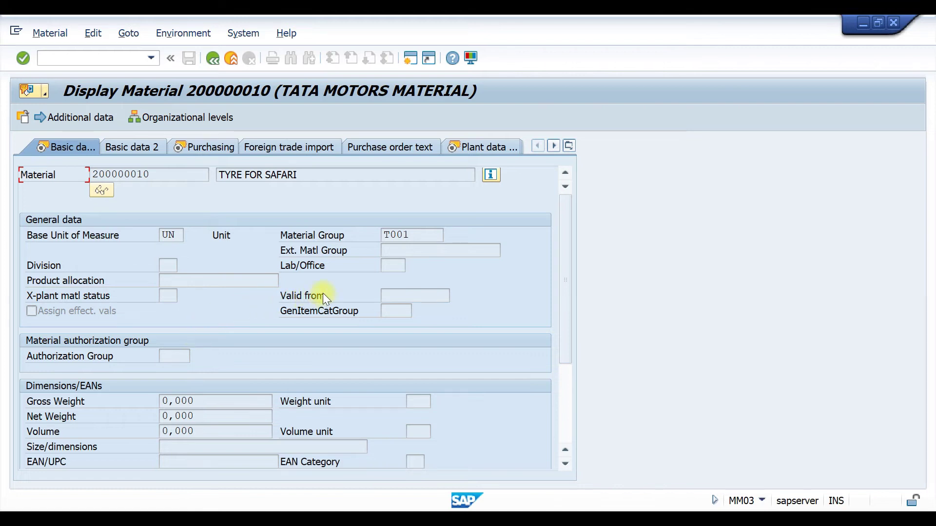
Step: Check the table and field name of Ext. Matl Group in the technical information of its field help, and close the help
click(399, 251)
key(Return)
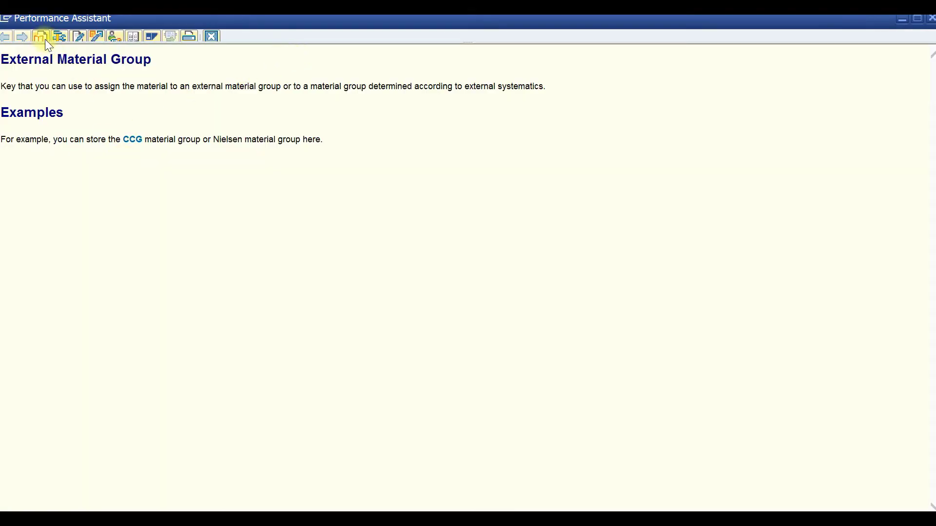
click(60, 36)
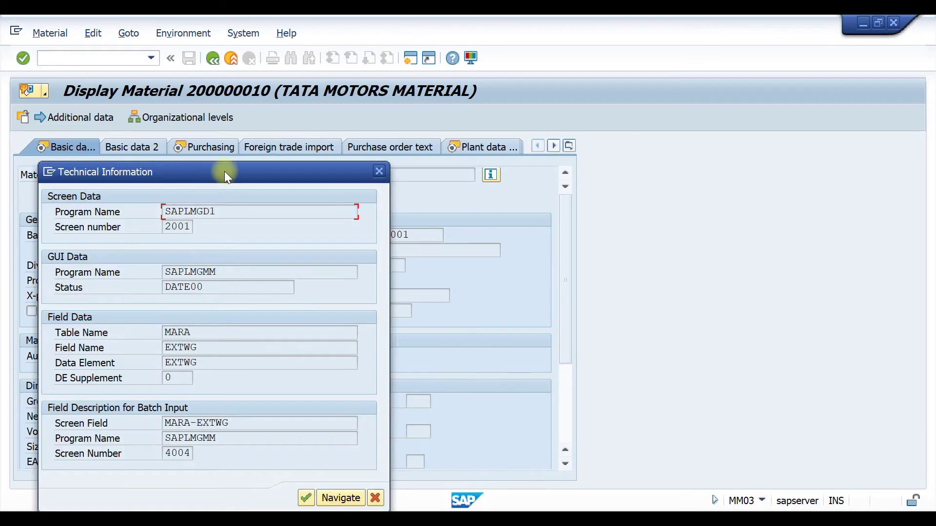
drag(225, 172, 237, 136)
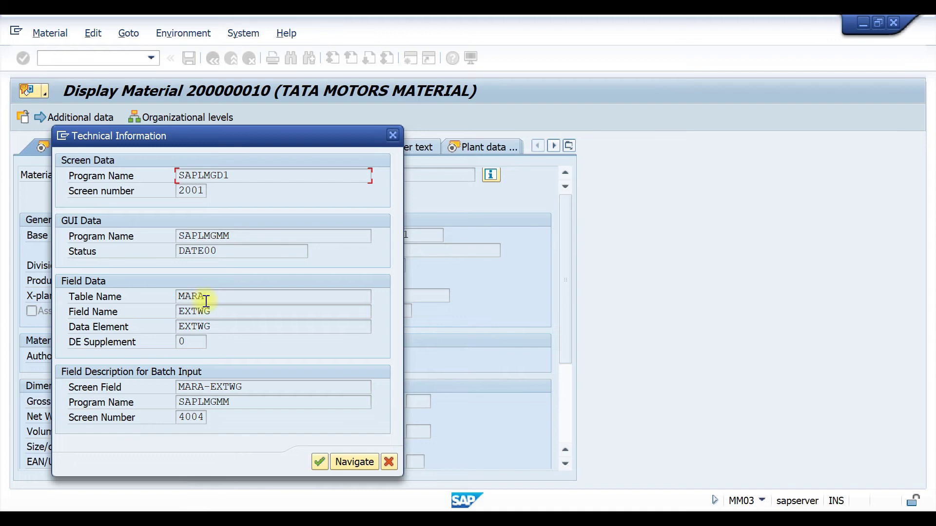
click(219, 311)
double_click(219, 311)
click(179, 312)
click(392, 135)
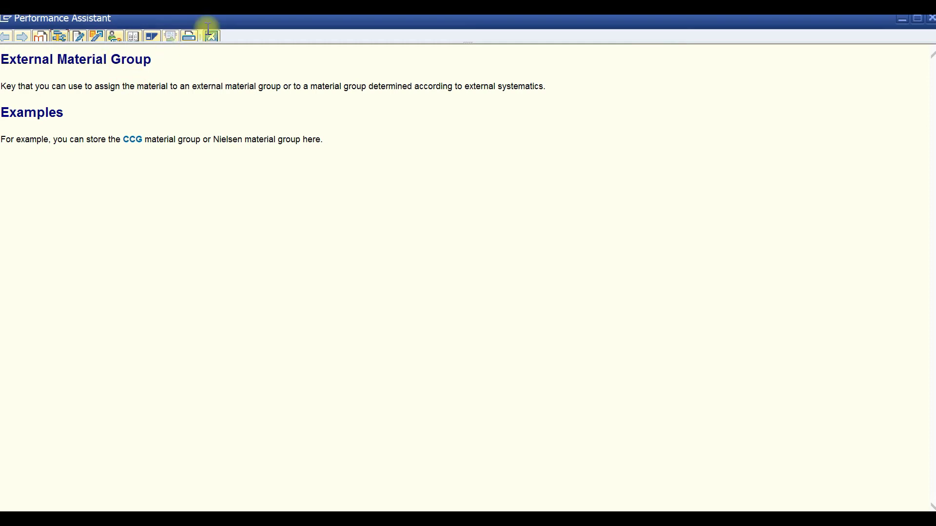
click(212, 37)
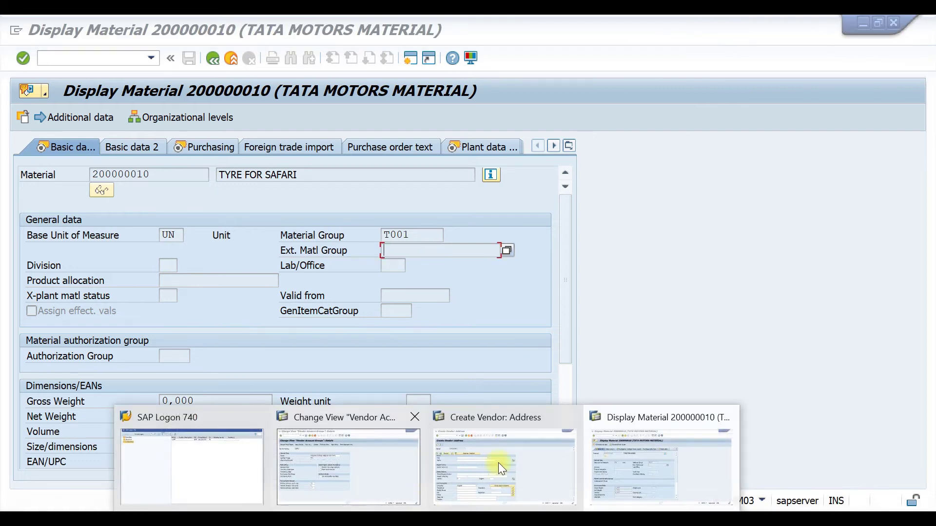
Step: Switch to the Create Vendor session and leave it for the field groups overview with /NOMSR
click(498, 464)
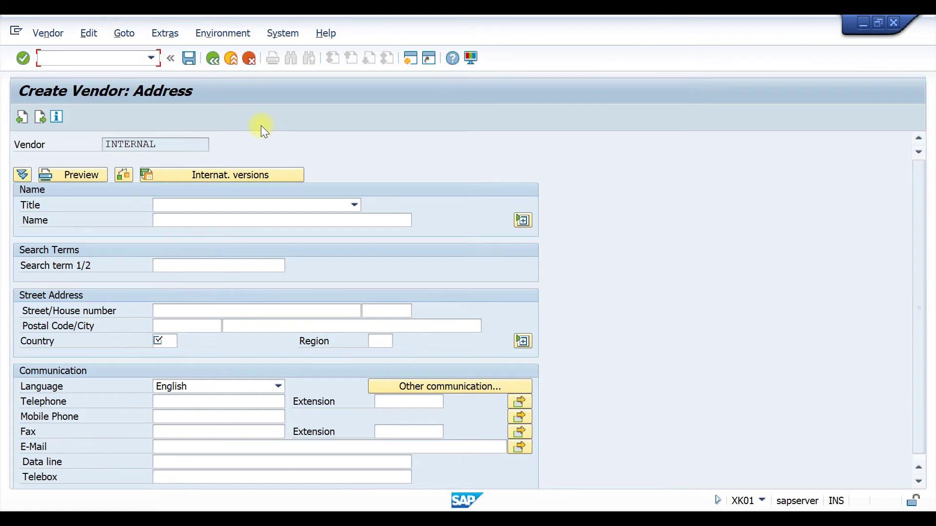
text(OMSR)
key(Return)
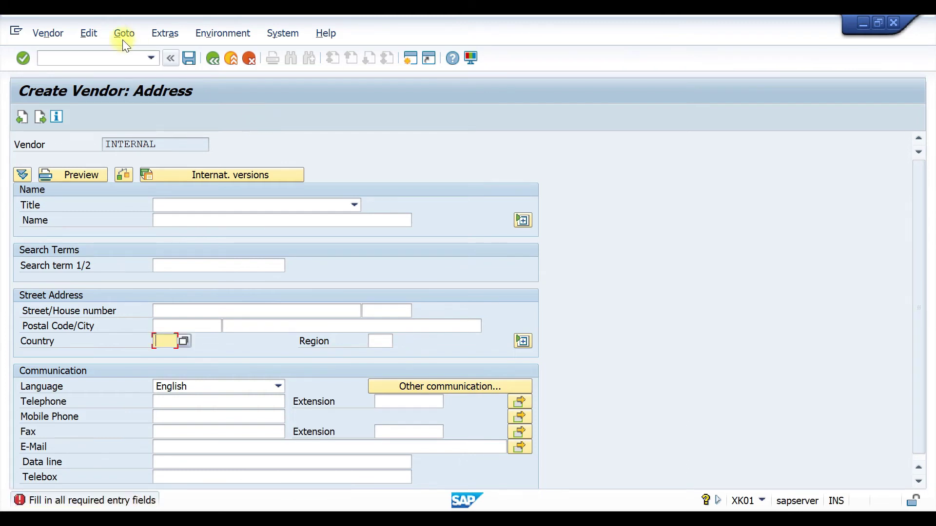
click(107, 57)
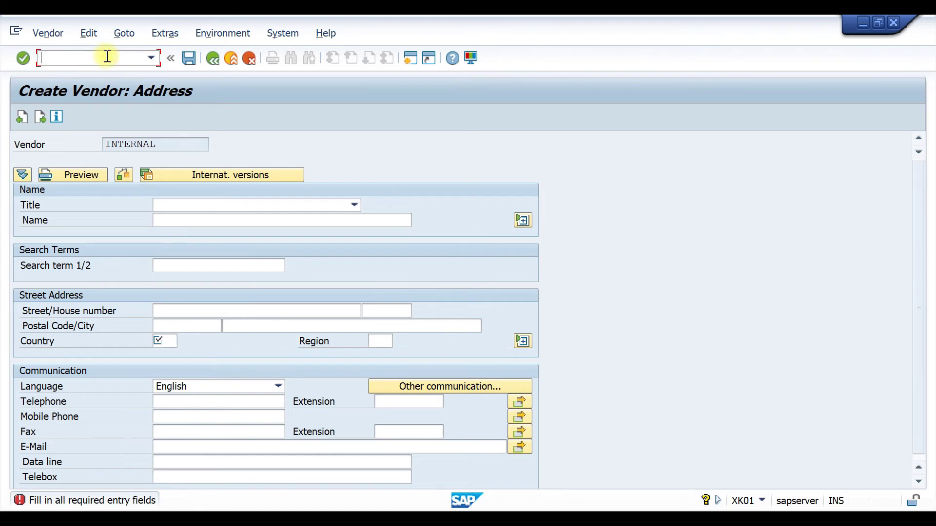
text(/NOMSR)
key(Return)
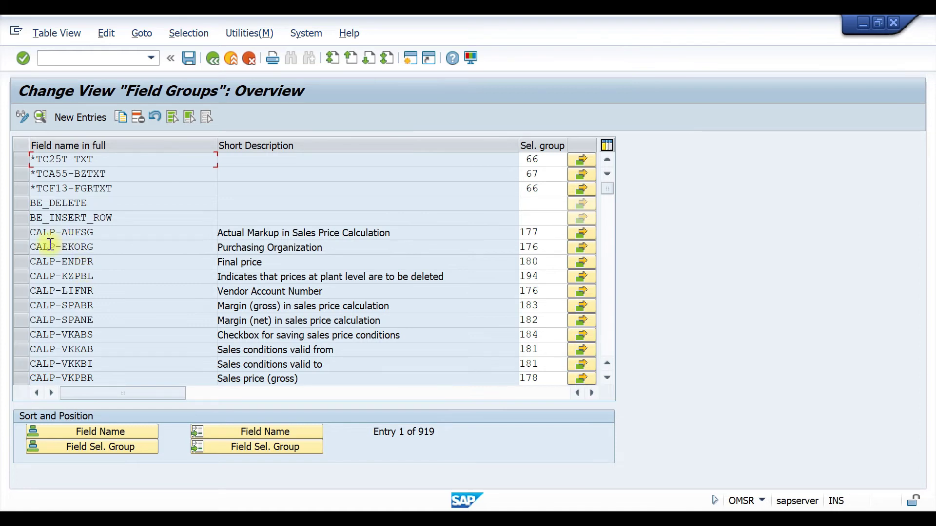
Step: Look through the field groups list for the MARA table entry of the External Material Group field
drag(56, 247, 29, 248)
drag(93, 248, 21, 262)
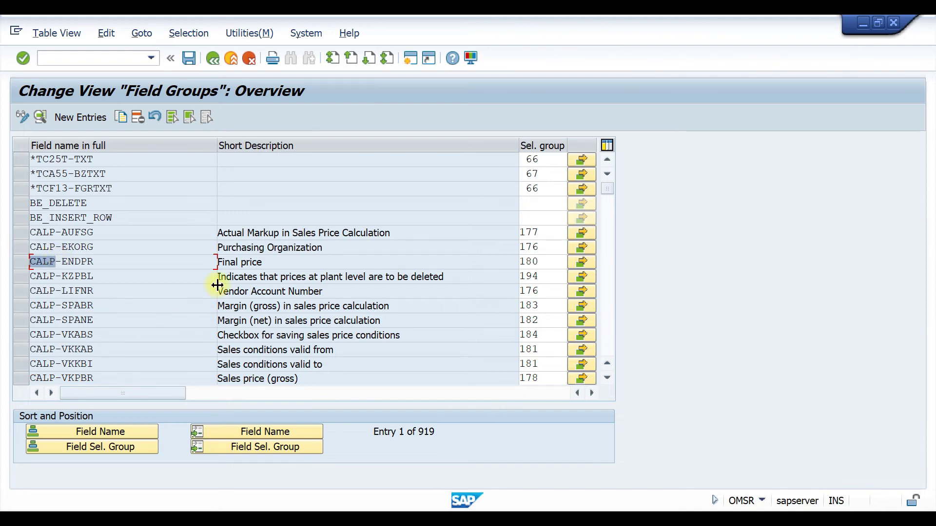
scroll(163, 322, down, 15)
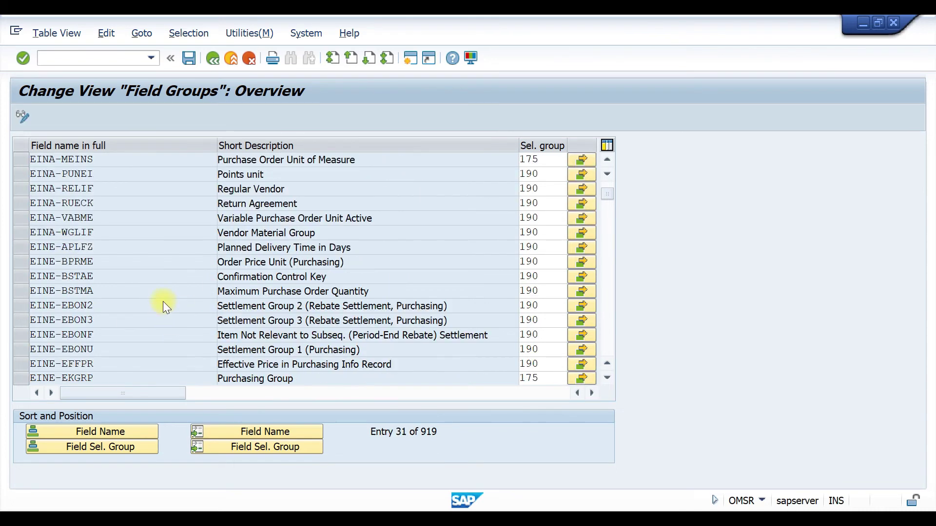
scroll(163, 302, down, 20)
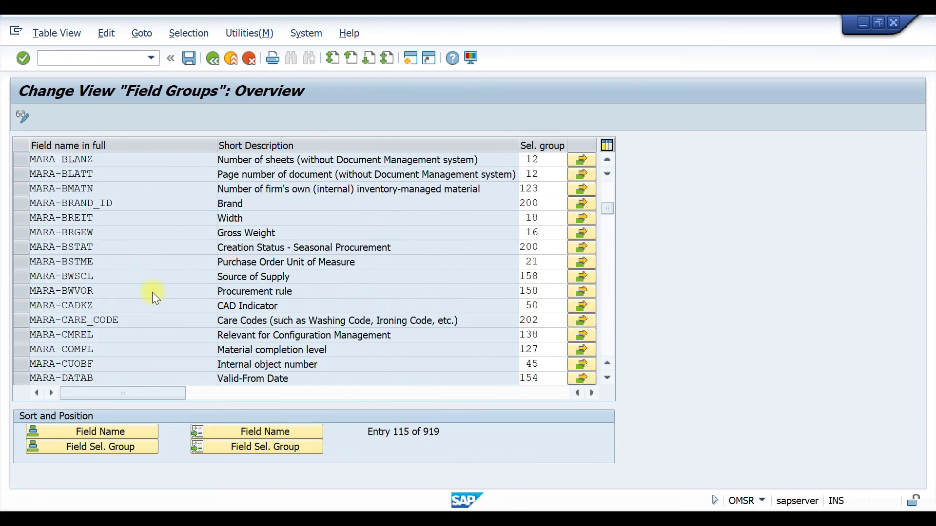
scroll(152, 291, down, 4)
scroll(152, 291, up, 3)
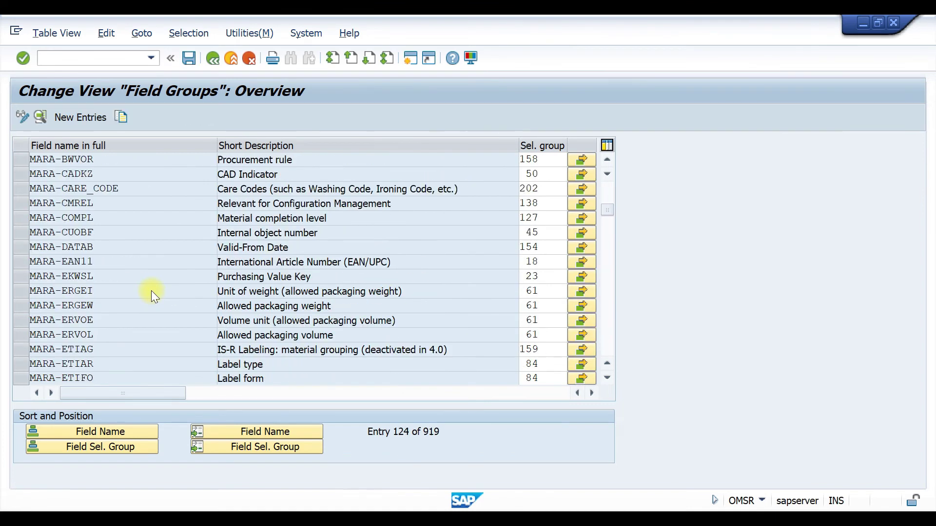
scroll(152, 291, up, 1)
scroll(151, 291, up, 4)
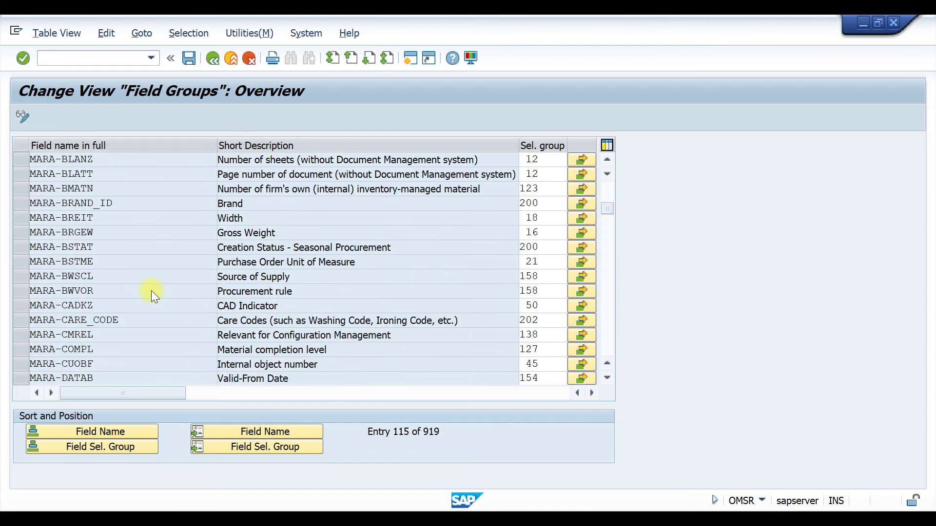
scroll(149, 288, down, 1)
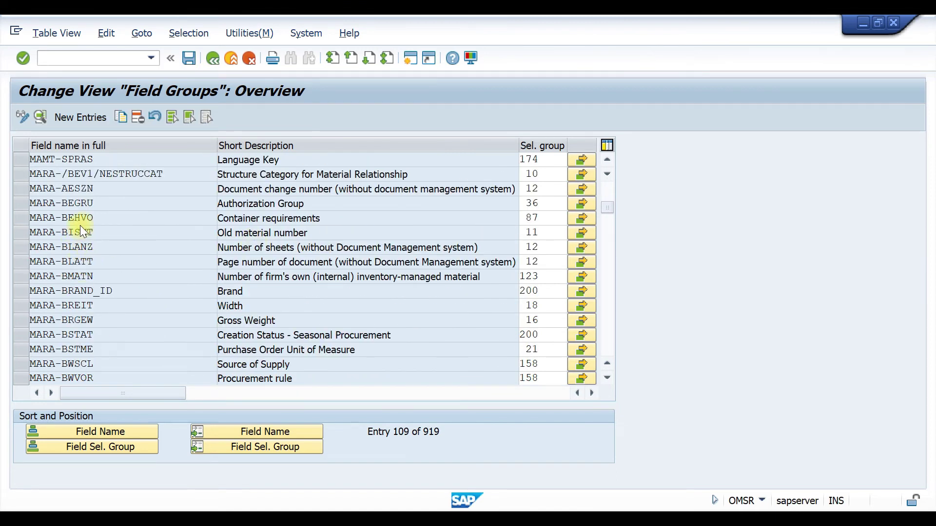
scroll(82, 224, down, 2)
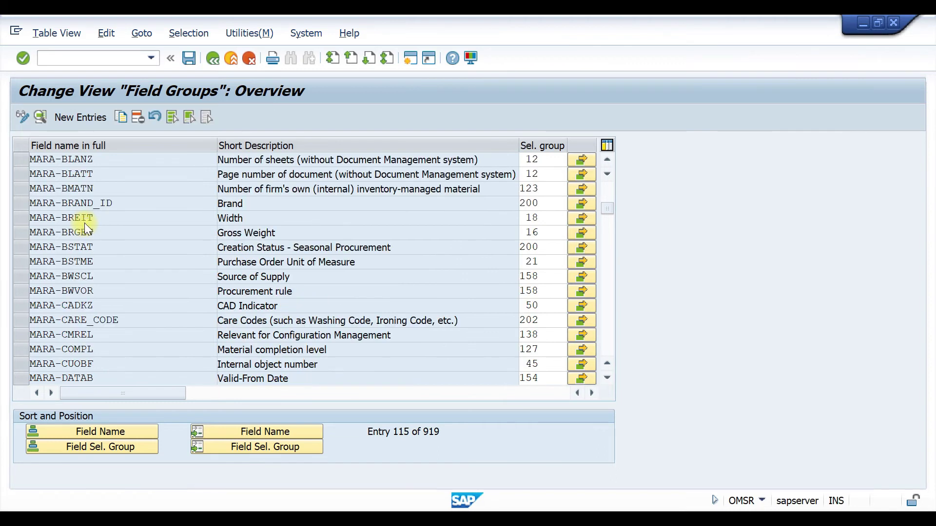
scroll(85, 223, down, 4)
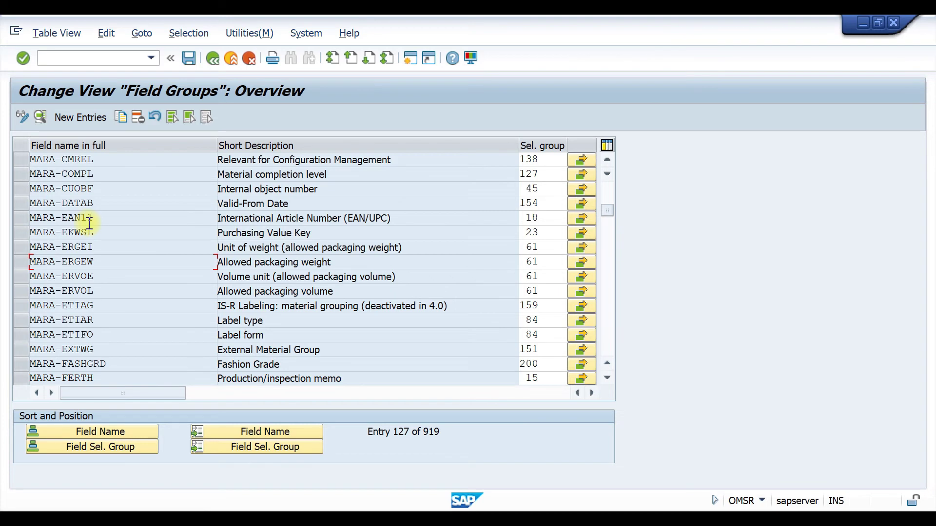
Step: Check the field name, short description and selection group of the MARA-EXTWG entry
drag(30, 351, 97, 352)
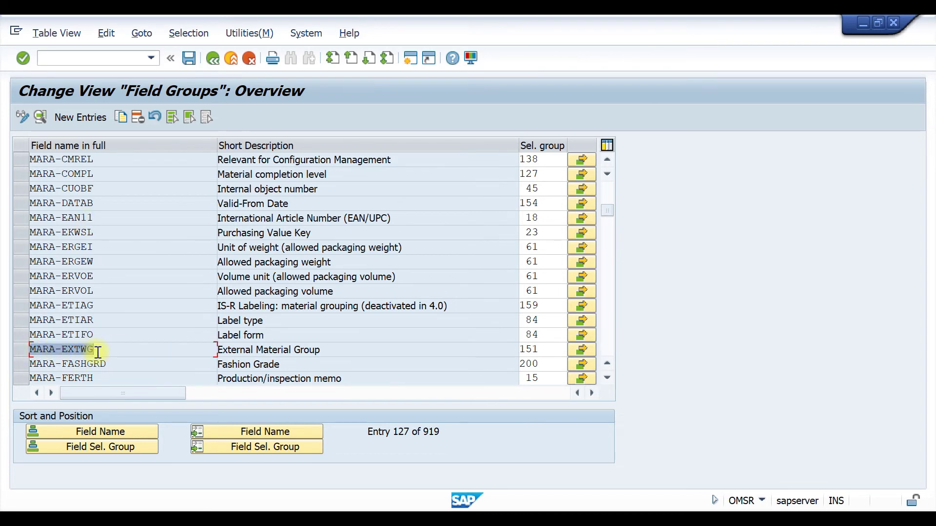
drag(324, 350, 204, 349)
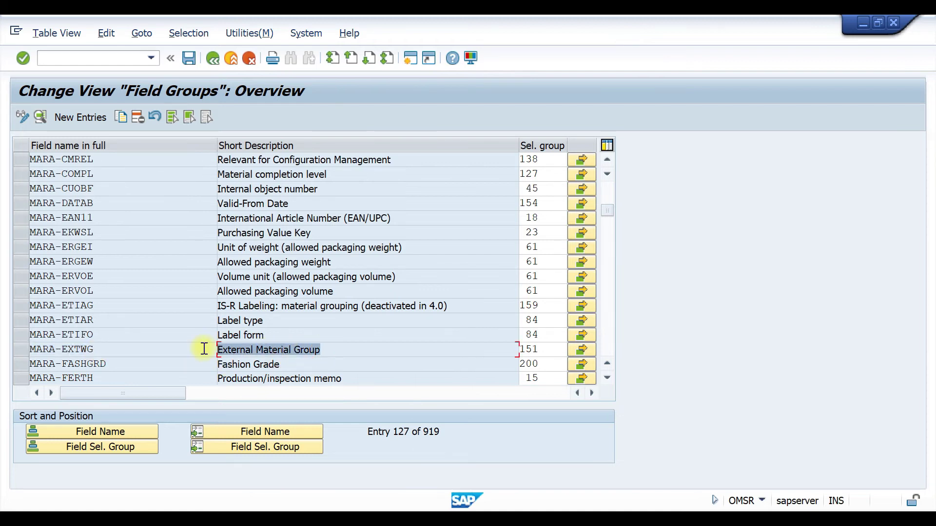
click(547, 353)
drag(547, 353, 519, 350)
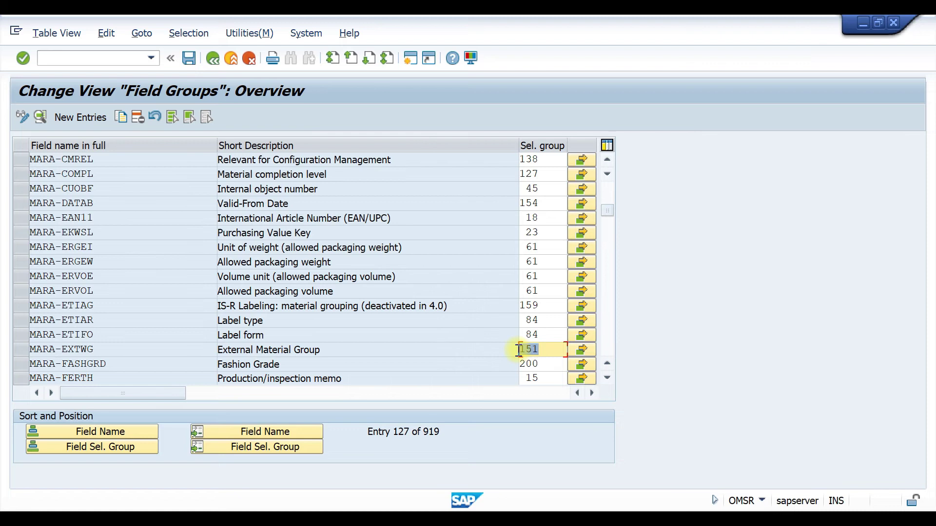
Step: Open a new session and run transaction OMS9 for the field selection of data screens
click(412, 57)
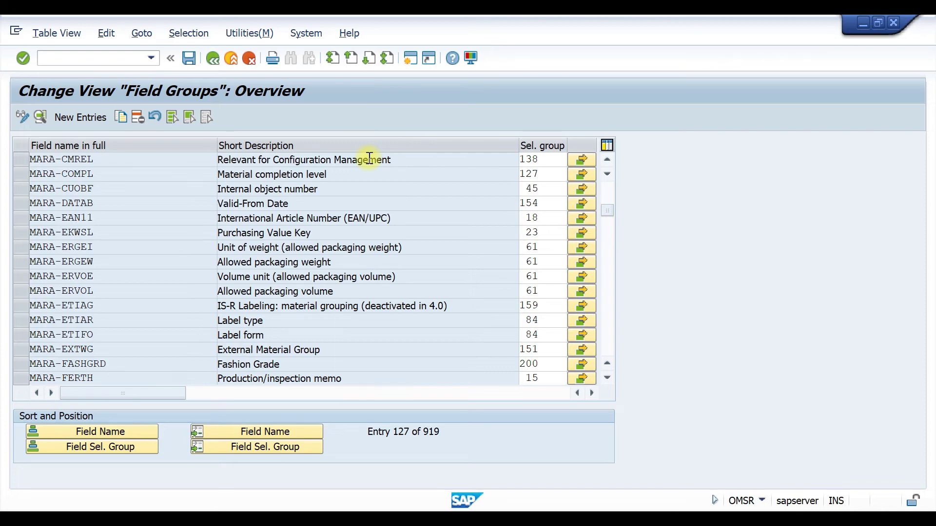
text(OMS9)
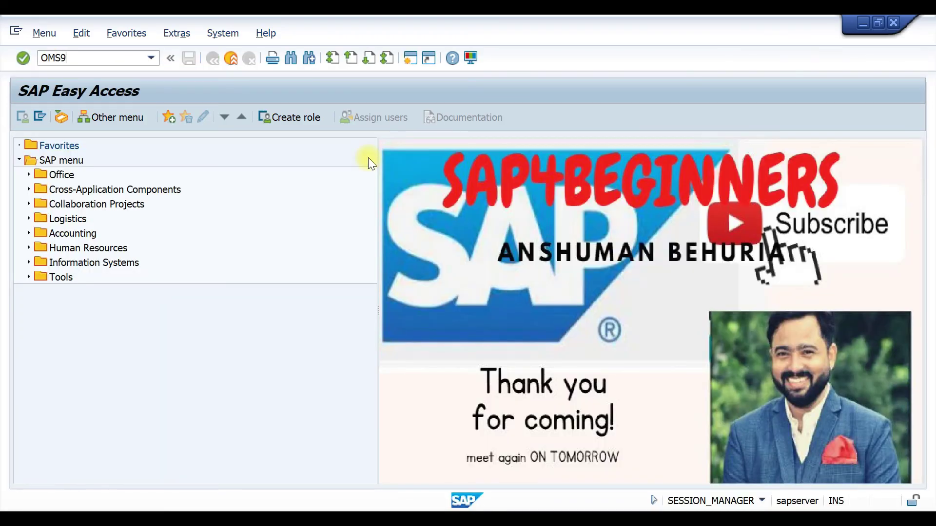
key(Return)
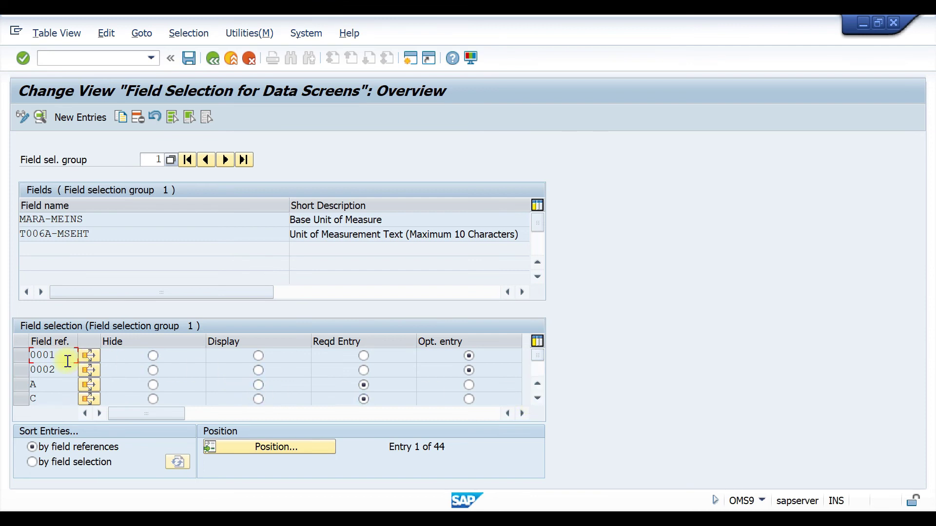
Step: Find field reference ROH in the field selection list and open its details
click(538, 398)
click(538, 398)
click(538, 399)
click(537, 399)
click(537, 398)
click(538, 398)
click(538, 399)
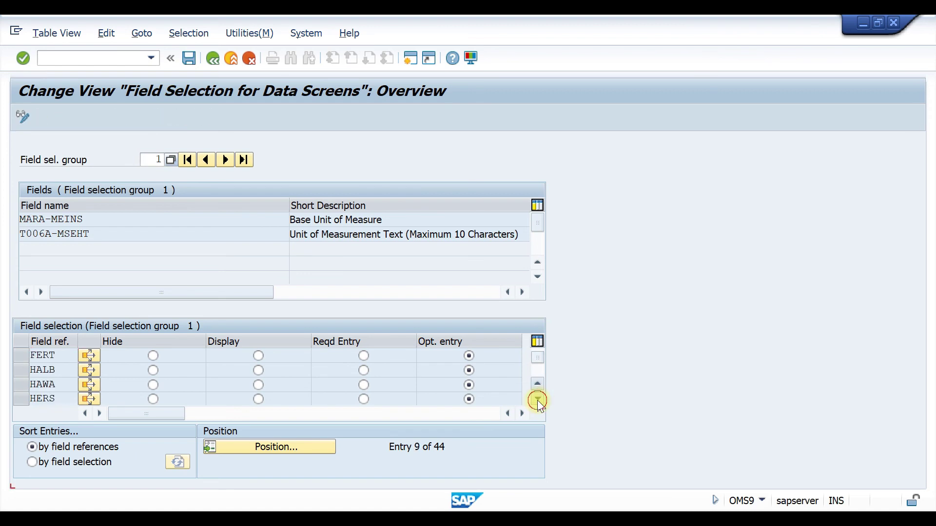
click(538, 400)
click(538, 400)
click(537, 400)
click(537, 400)
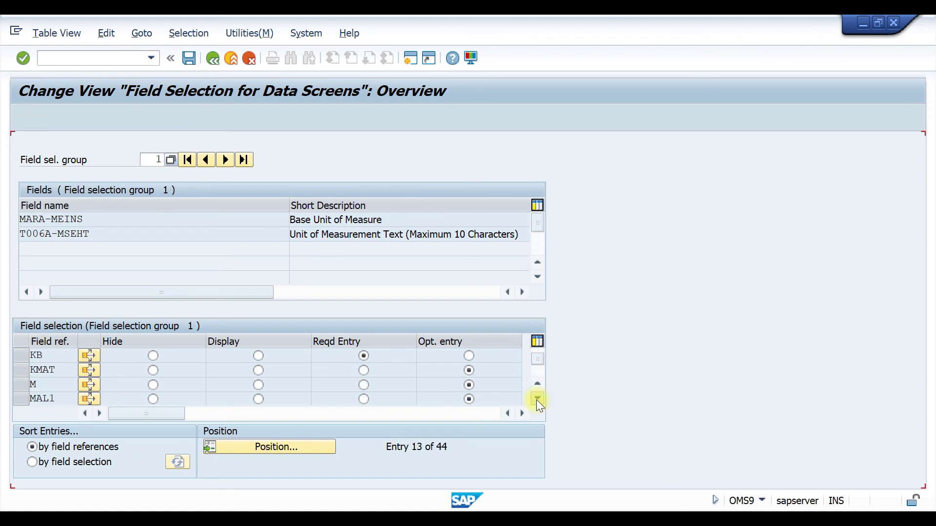
click(537, 400)
click(537, 400)
click(537, 400)
click(537, 400)
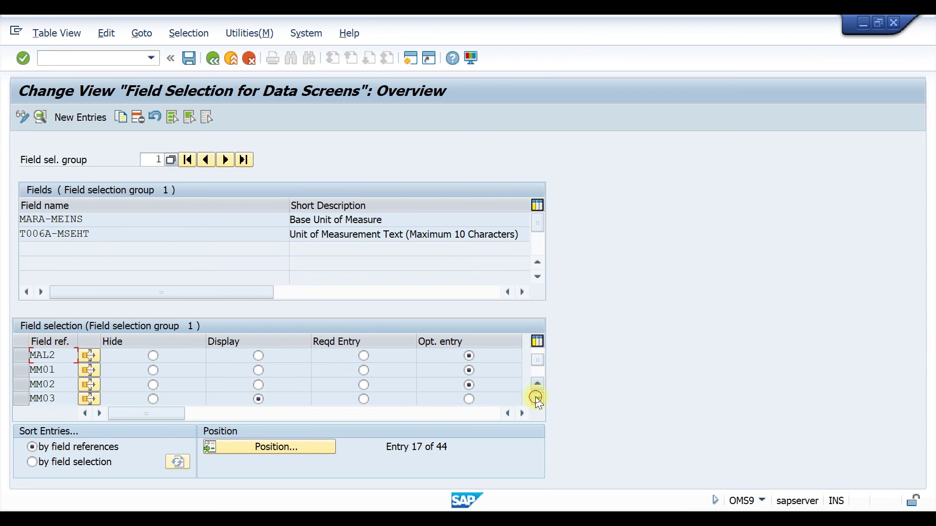
click(536, 399)
click(537, 400)
click(537, 400)
click(537, 399)
click(537, 400)
click(537, 400)
click(537, 400)
click(536, 400)
click(537, 400)
click(536, 400)
click(537, 399)
click(537, 399)
click(537, 399)
click(537, 400)
click(537, 400)
click(537, 399)
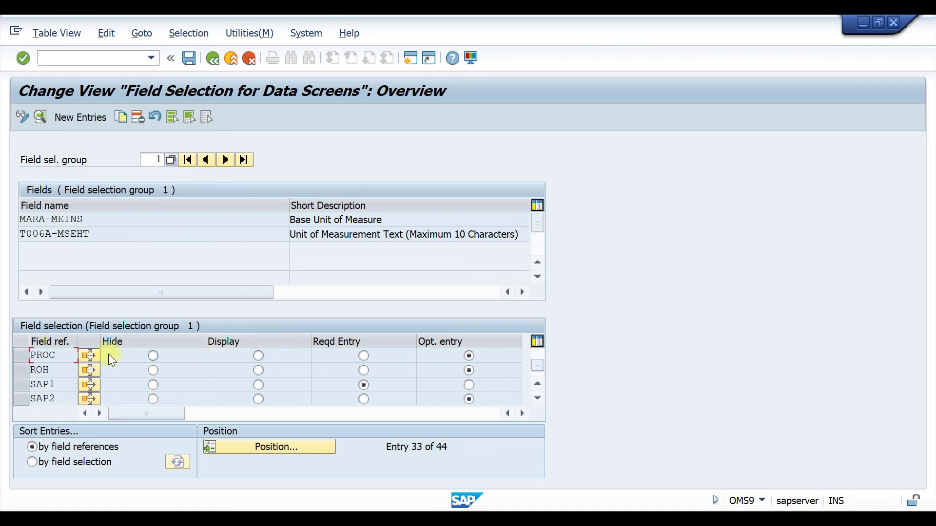
click(20, 371)
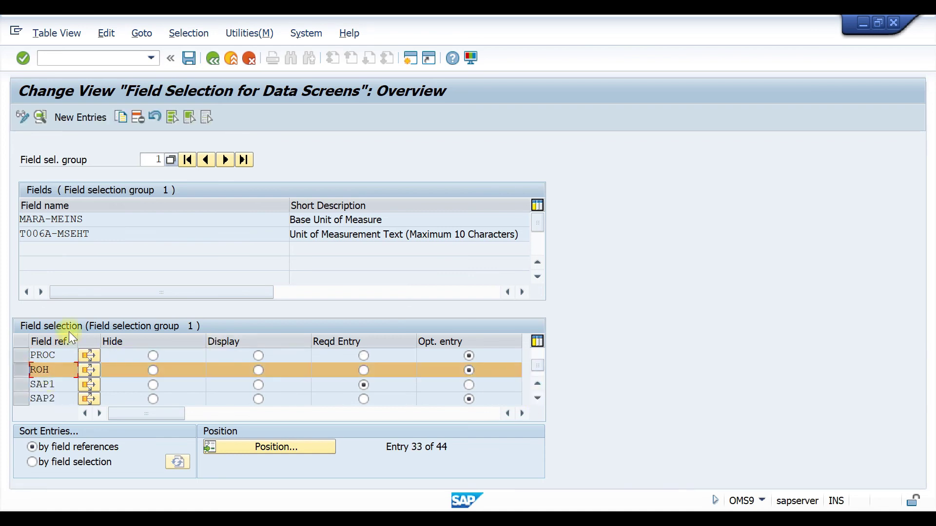
click(42, 116)
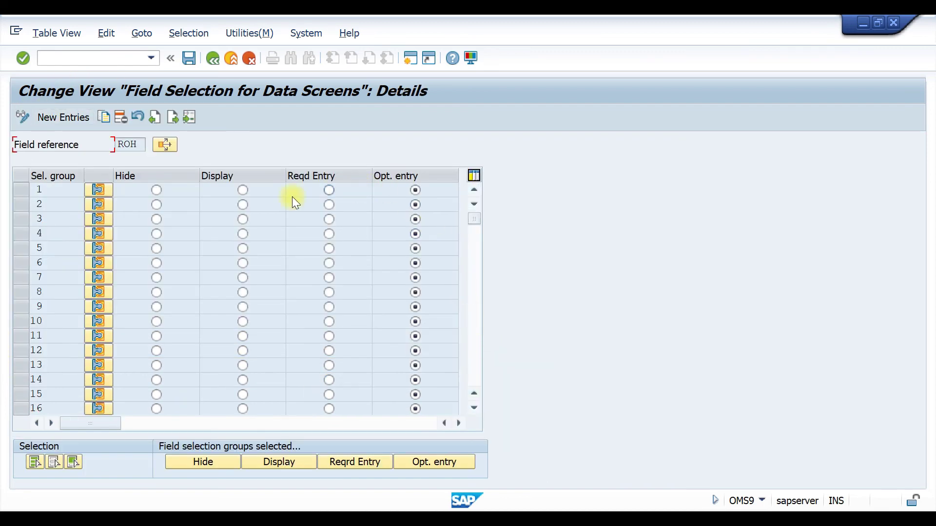
Step: Set selection group 151 to Hide for field reference ROH, save, and confirm the customizing request
scroll(273, 327, down, 20)
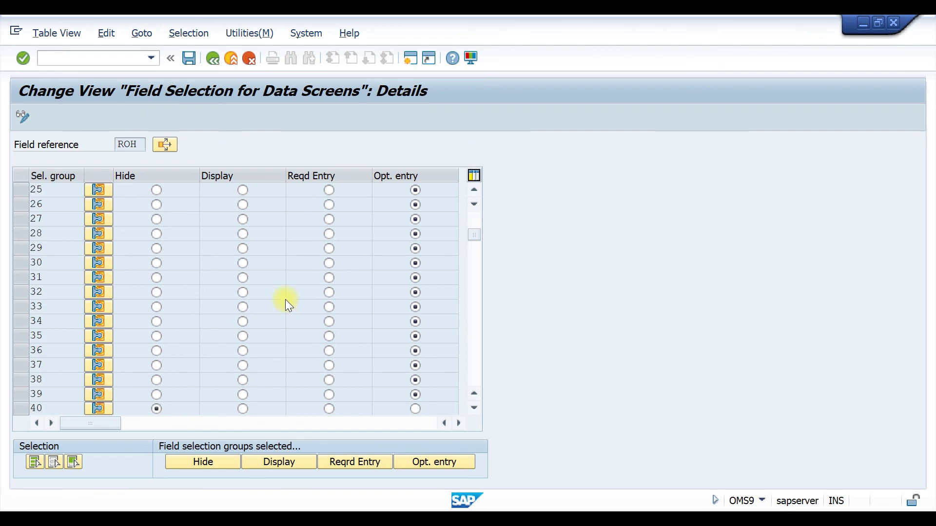
scroll(186, 330, down, 13)
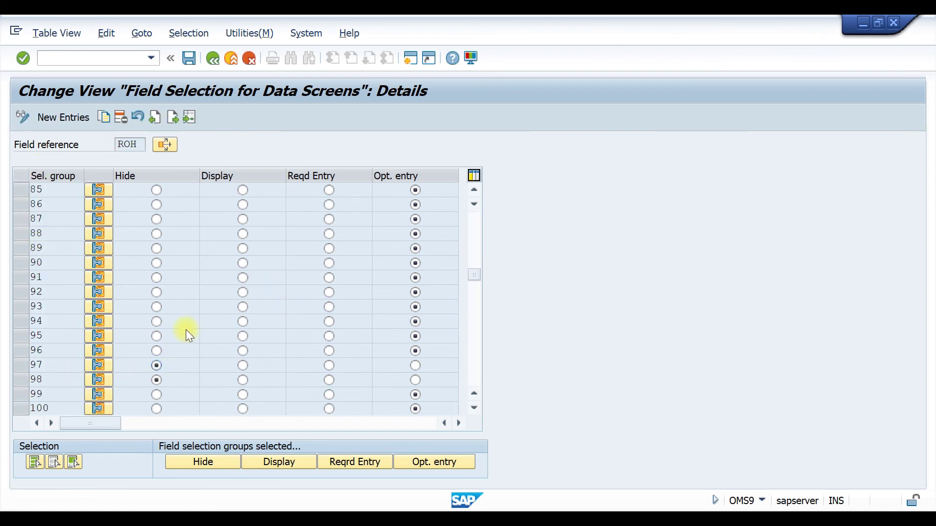
scroll(192, 330, down, 17)
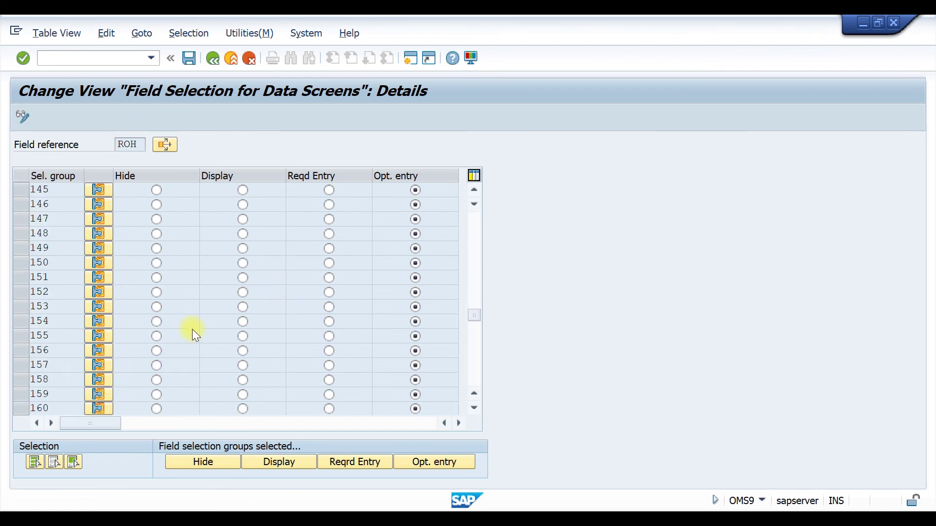
scroll(193, 329, up, 4)
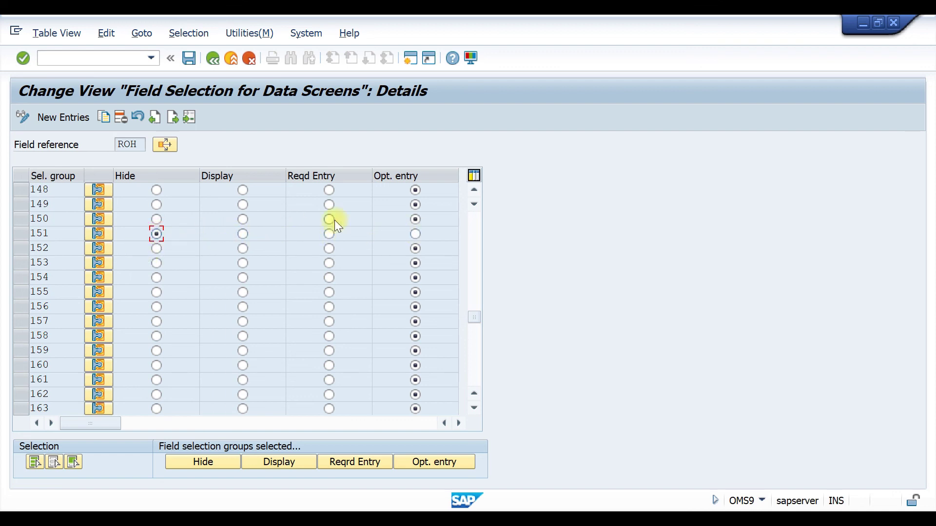
key(ctrl+s)
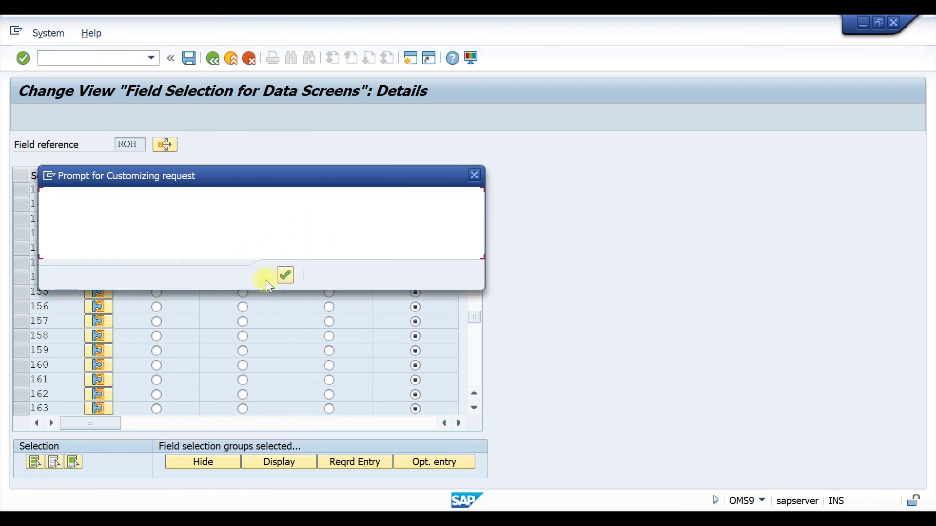
click(285, 276)
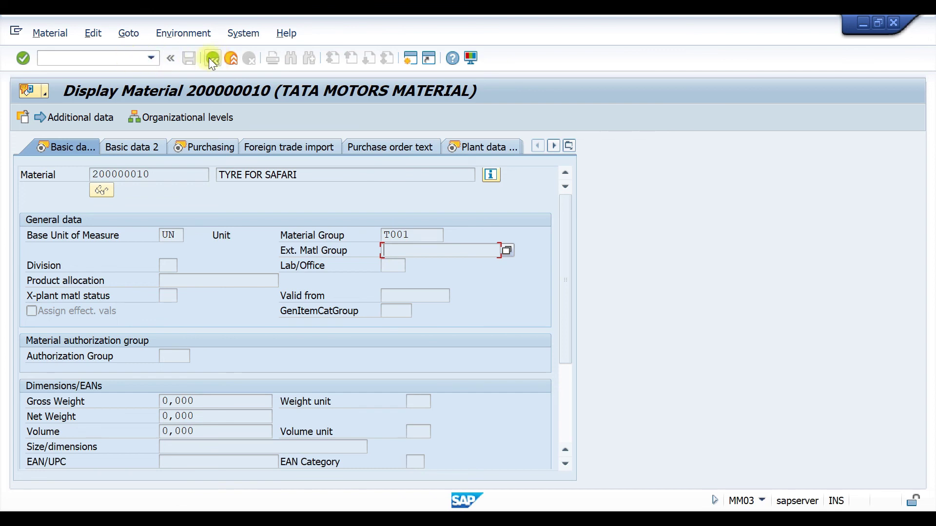
Step: In the Display Material session, restart with /NMM03 and bring up the view selection for material 200000010
click(119, 60)
text(/NMM03)
key(Return)
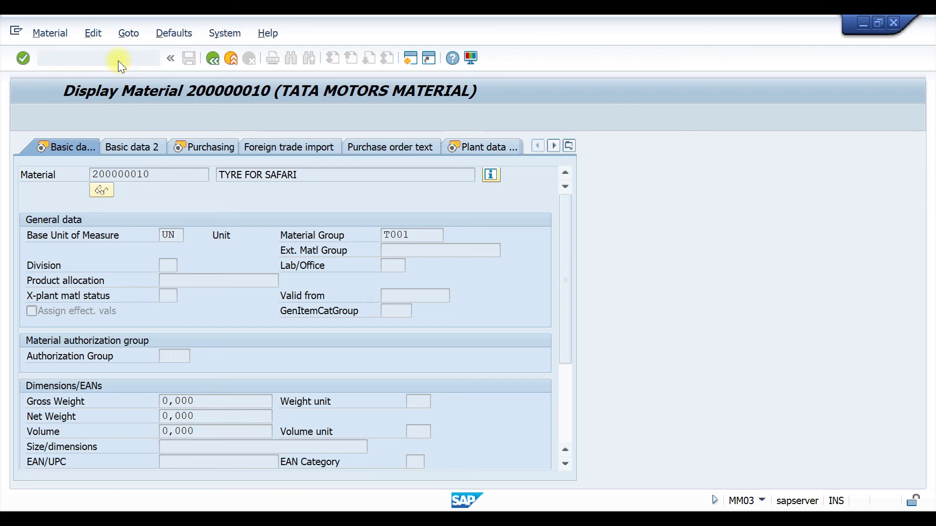
key(Return)
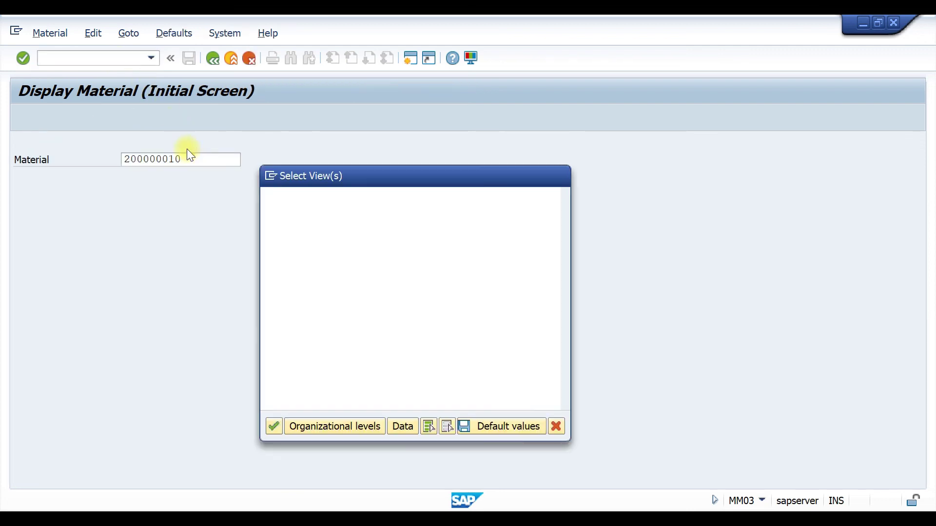
Step: Enter plant T110 in the organizational levels and display the material's basic data to check for Ext. Matl Group
click(306, 426)
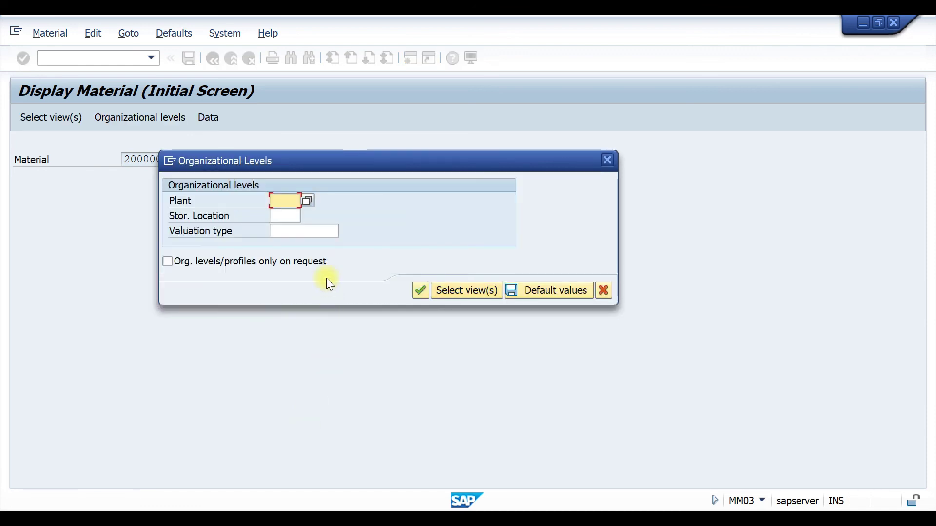
click(286, 205)
click(282, 215)
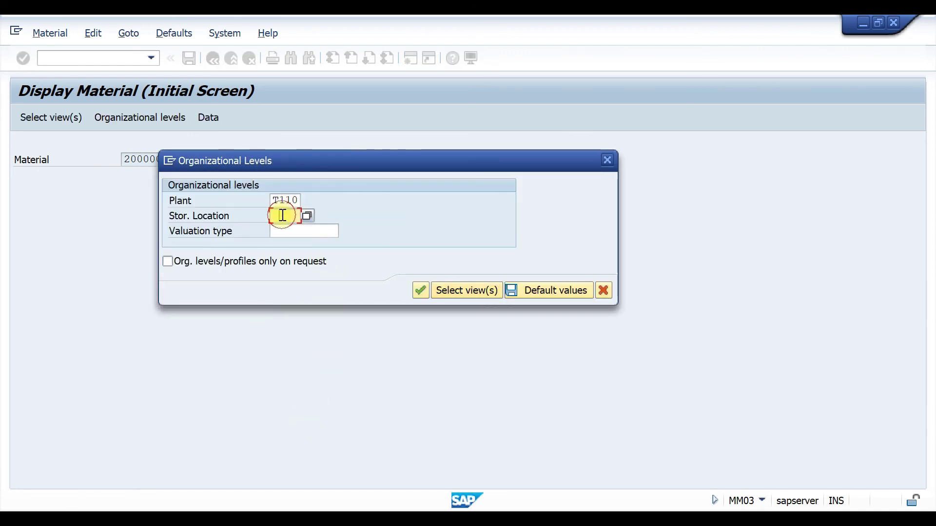
click(421, 291)
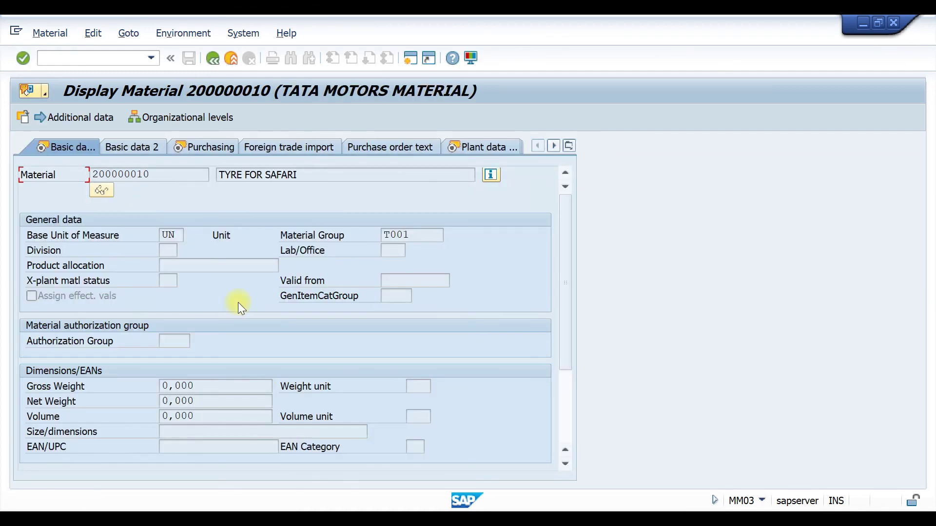